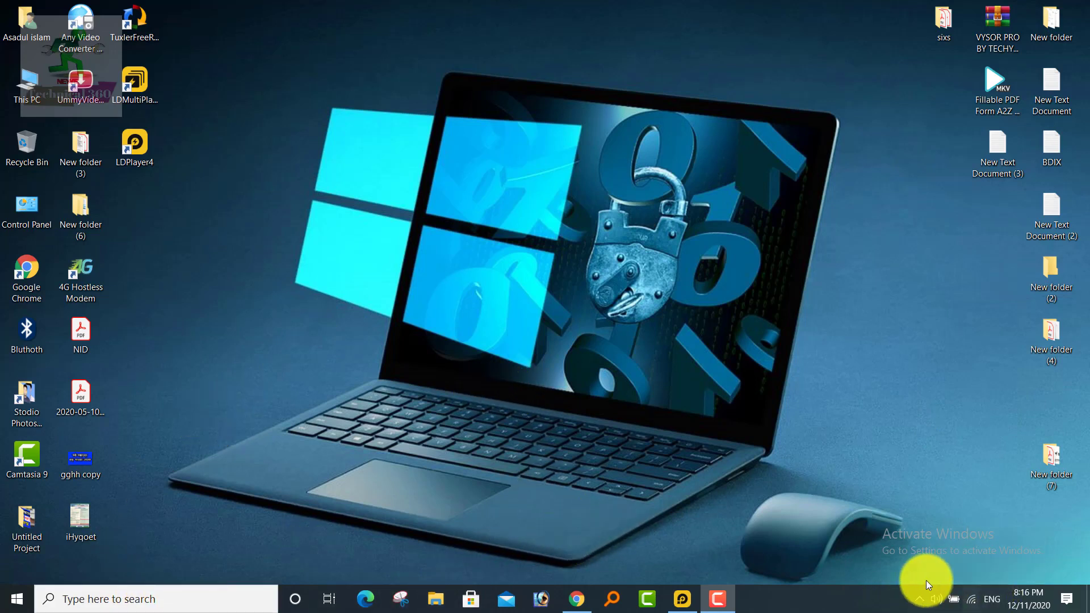
Enable the touch keyboard button on the Windows taskbar and open the touch keyboard
{"action": "right_click", "coordinate": [881, 595]}
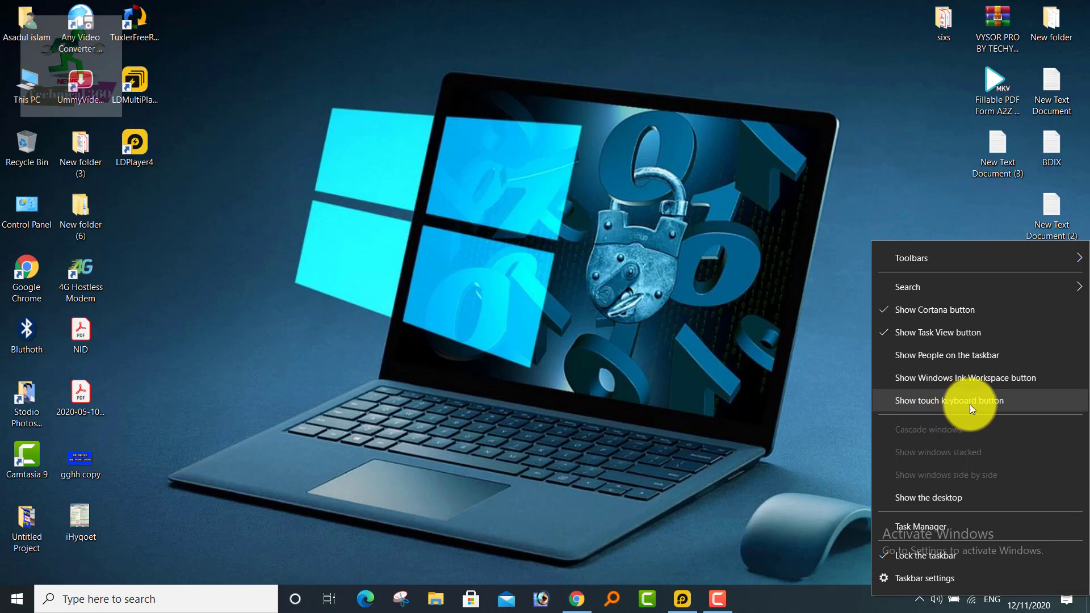
{"action": "left_click", "coordinate": [953, 403]}
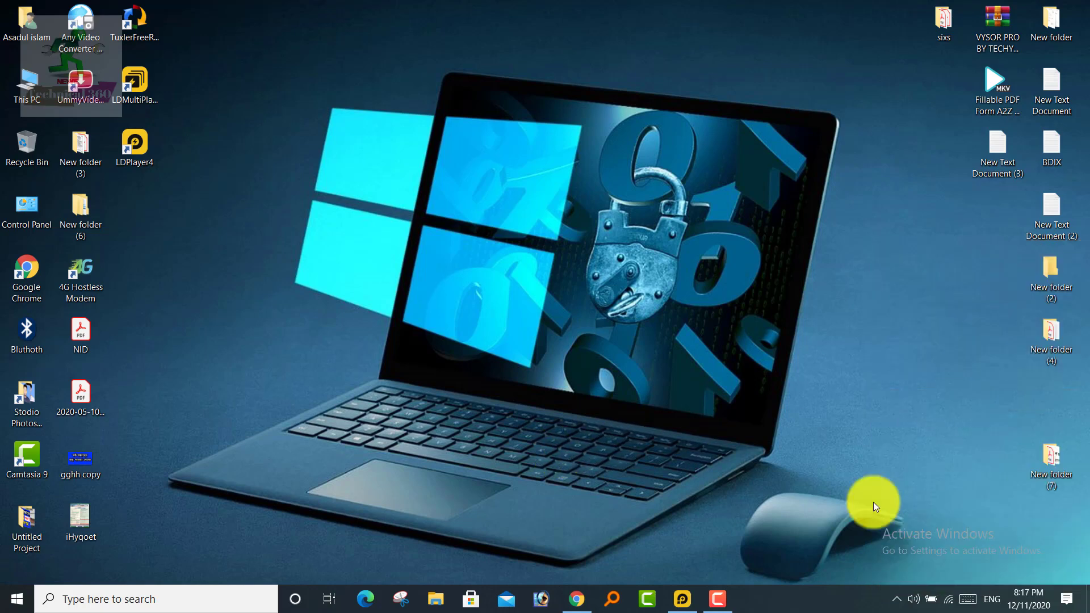
{"action": "left_click", "coordinate": [969, 600]}
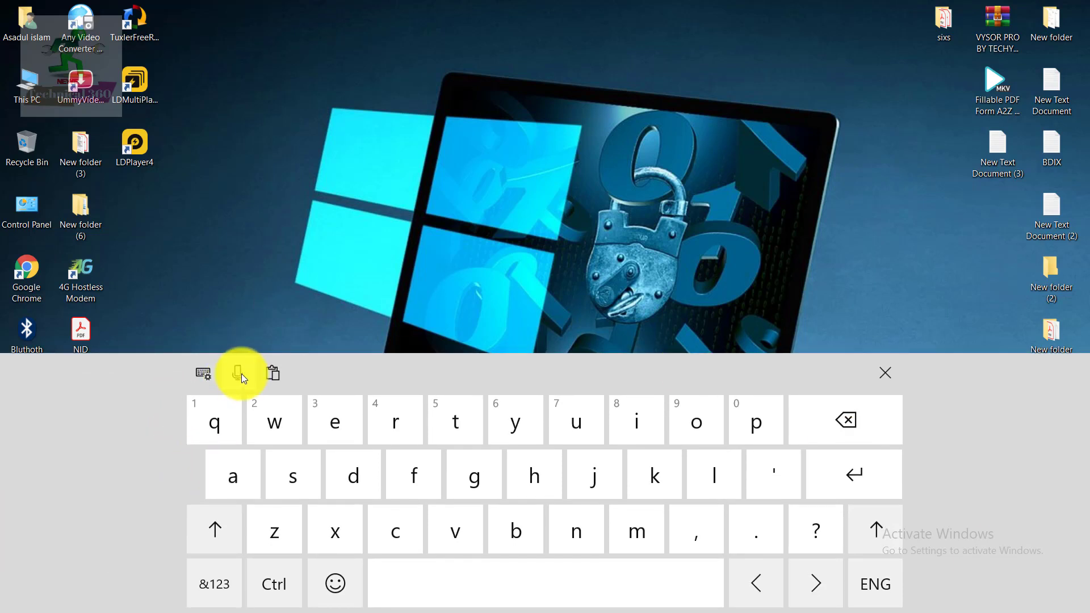
Open the Windows Language settings from the touch keyboard's options and dismiss the keyboard
{"action": "left_click", "coordinate": [206, 377]}
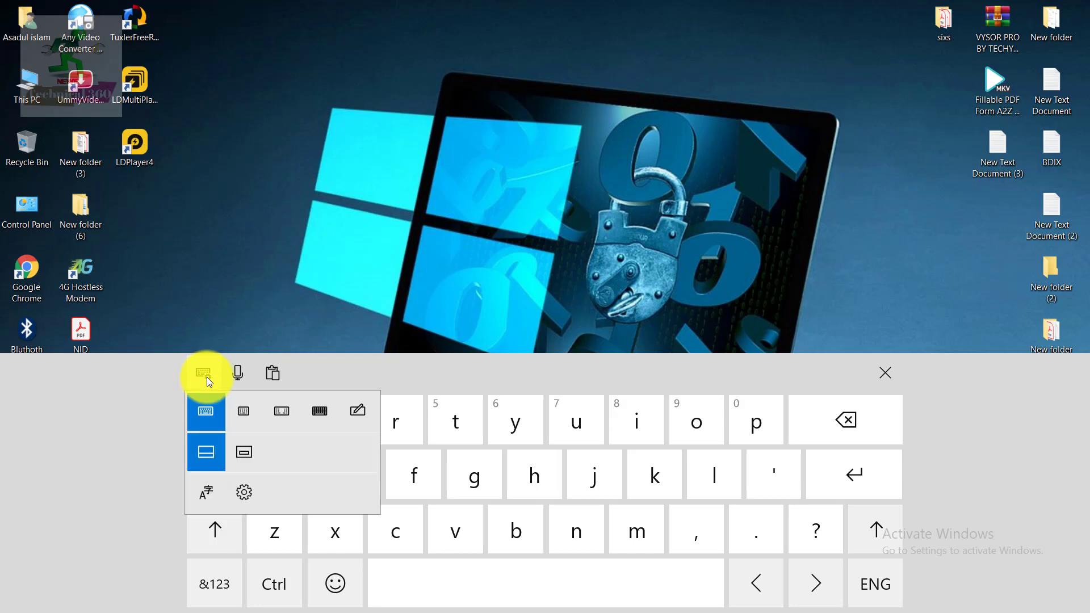
{"action": "left_click", "coordinate": [203, 495]}
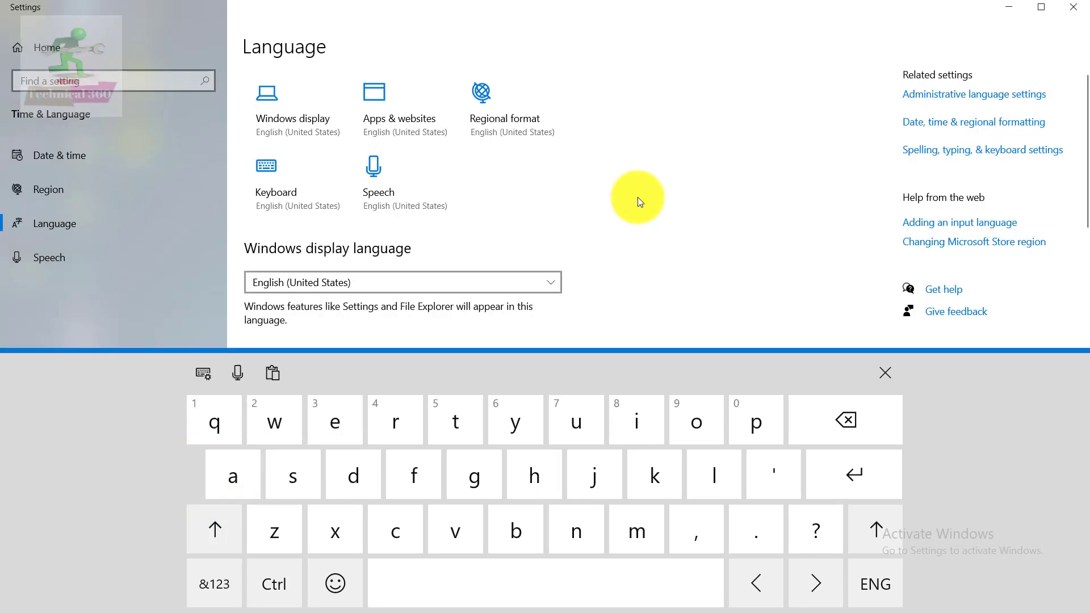
{"action": "left_click", "coordinate": [882, 380]}
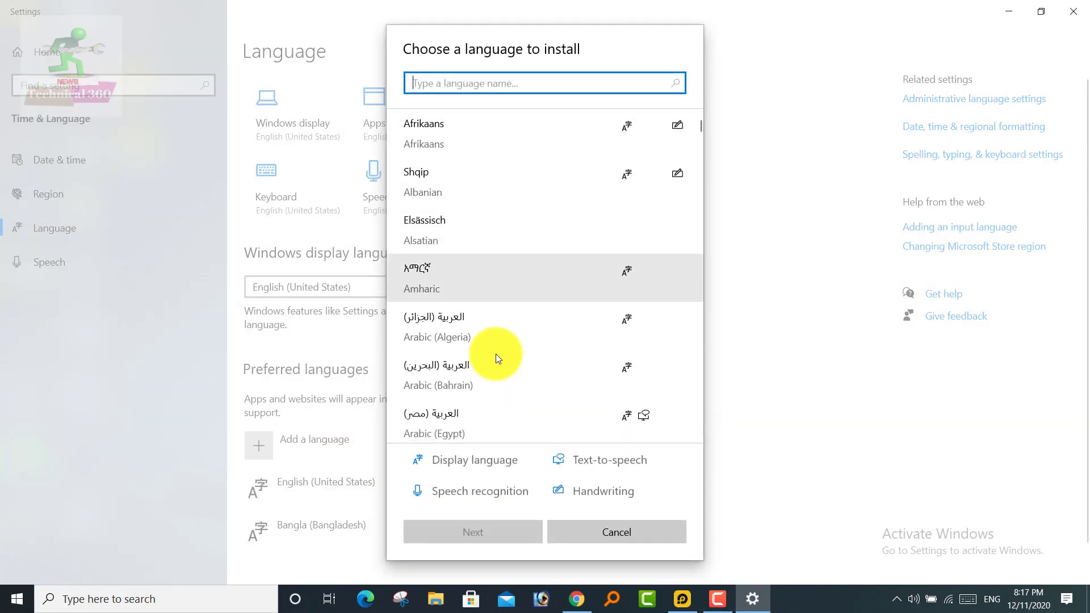
Browse the languages available to install, cancel without adding one, and close Settings
{"action": "scroll", "coordinate": [516, 366], "scroll_direction": "down", "scroll_amount": 10}
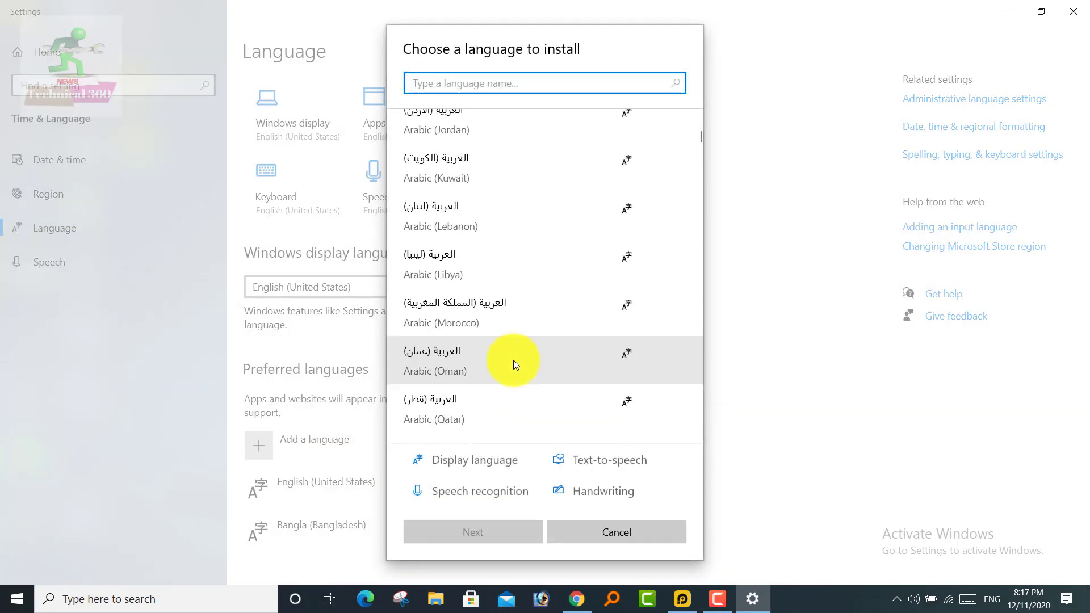
{"action": "scroll", "coordinate": [512, 359], "scroll_direction": "down", "scroll_amount": 5}
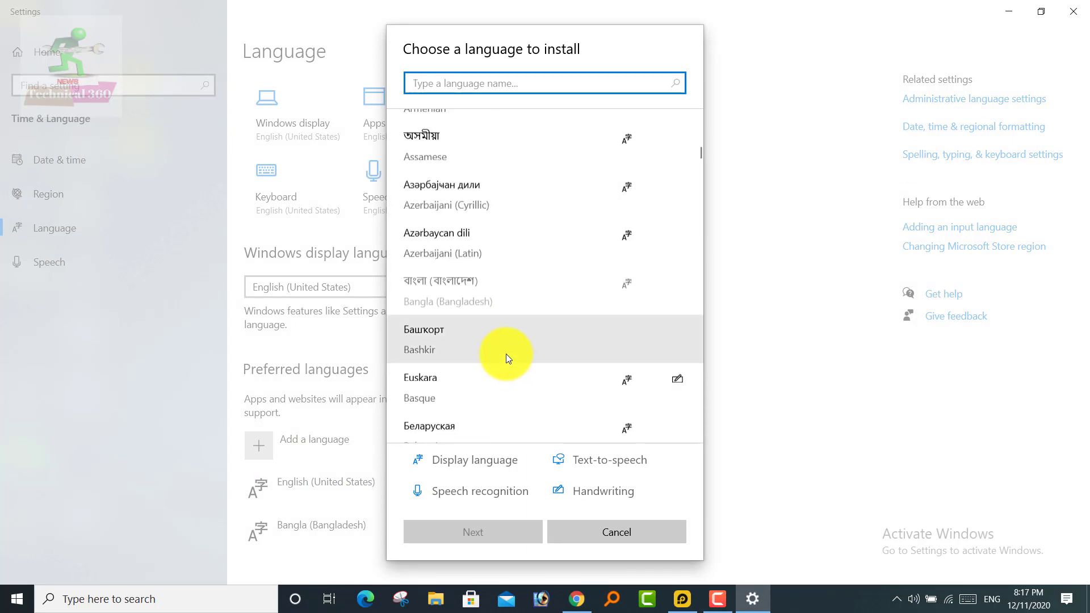
{"action": "scroll", "coordinate": [502, 318], "scroll_direction": "up", "scroll_amount": 3}
{"action": "scroll", "coordinate": [498, 304], "scroll_direction": "up", "scroll_amount": 5}
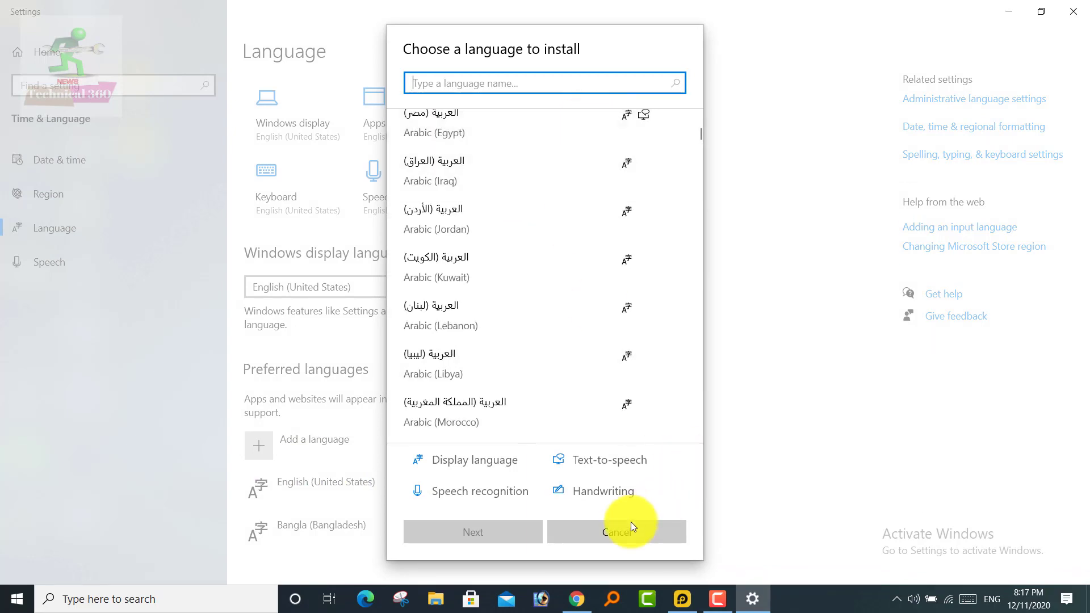
{"action": "left_click", "coordinate": [614, 535]}
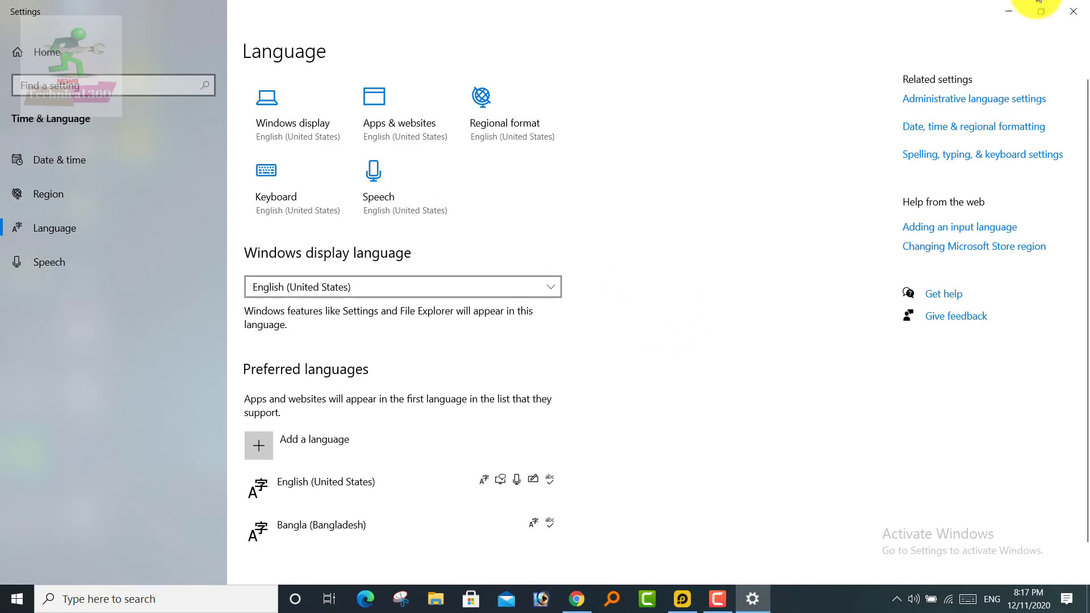
{"action": "left_click", "coordinate": [1067, 9]}
Reopen the touch keyboard, dictate a microphone check with it into a new desktop text document, and close Notepad
{"action": "left_click", "coordinate": [968, 597]}
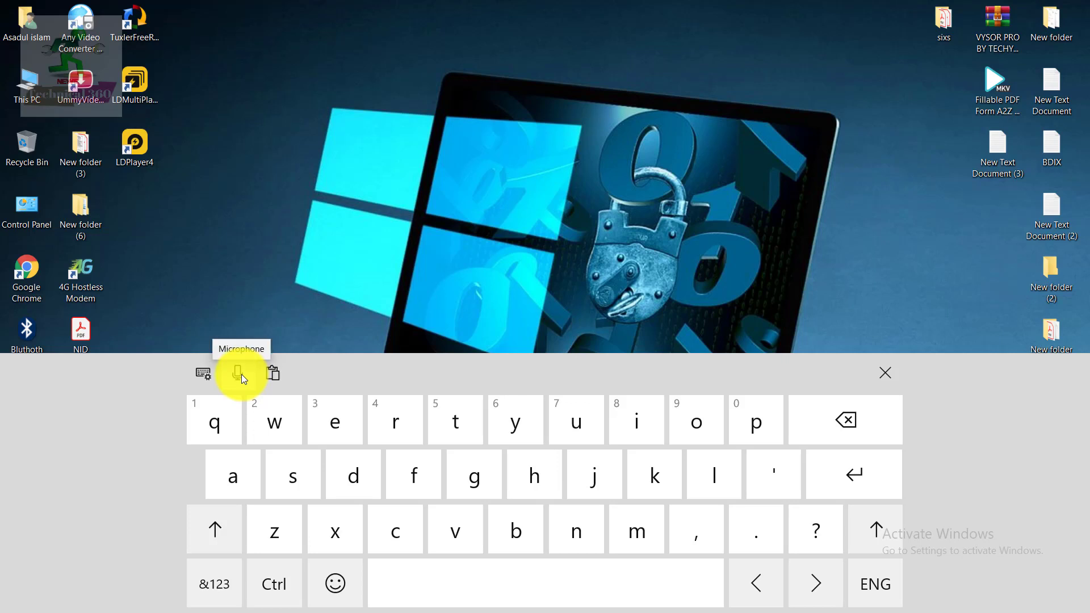
{"action": "left_click", "coordinate": [240, 374]}
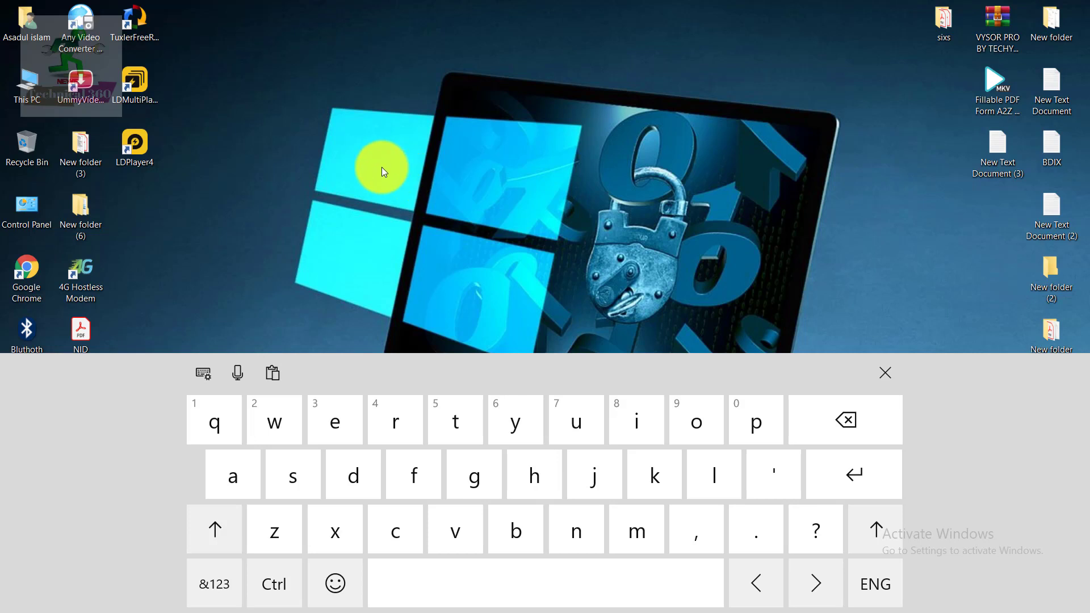
{"action": "right_click", "coordinate": [329, 85]}
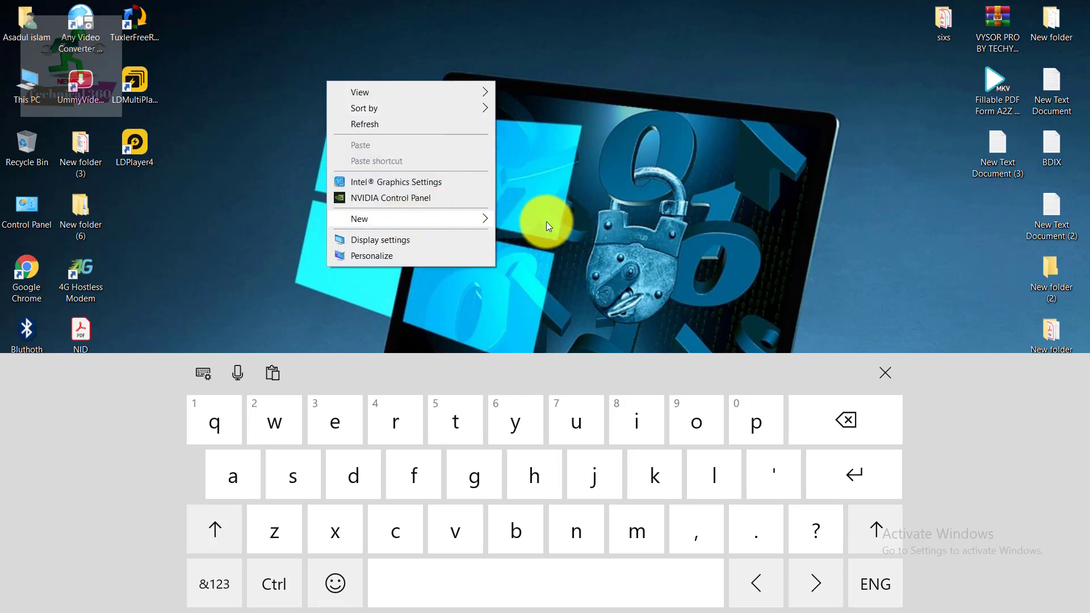
{"action": "mouse_move", "coordinate": [408, 219]}
{"action": "left_click", "coordinate": [527, 347]}
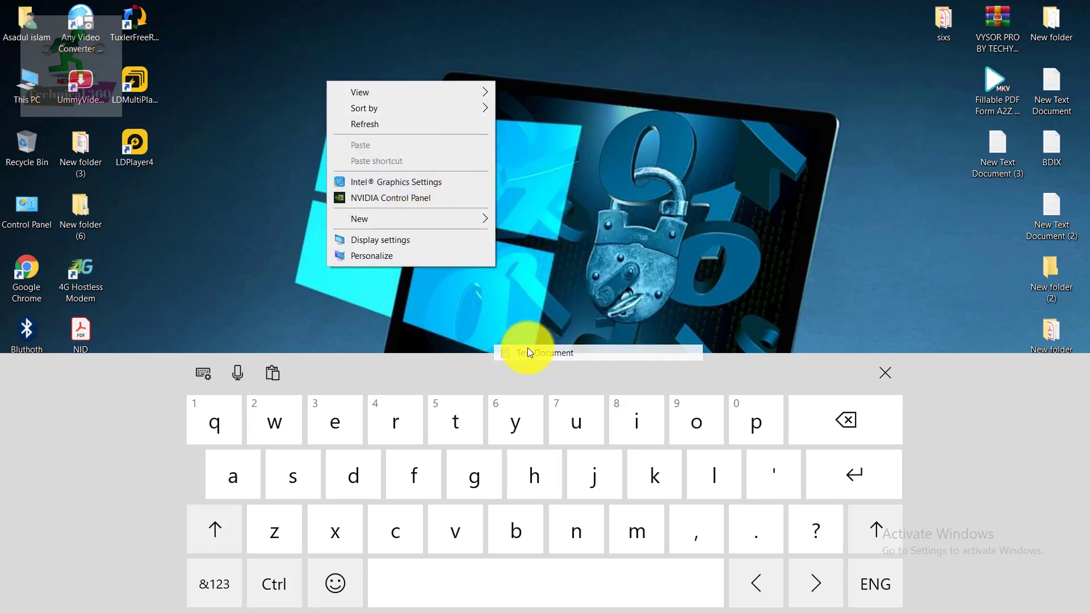
{"action": "key", "text": "Return"}
{"action": "key", "text": "Return"}
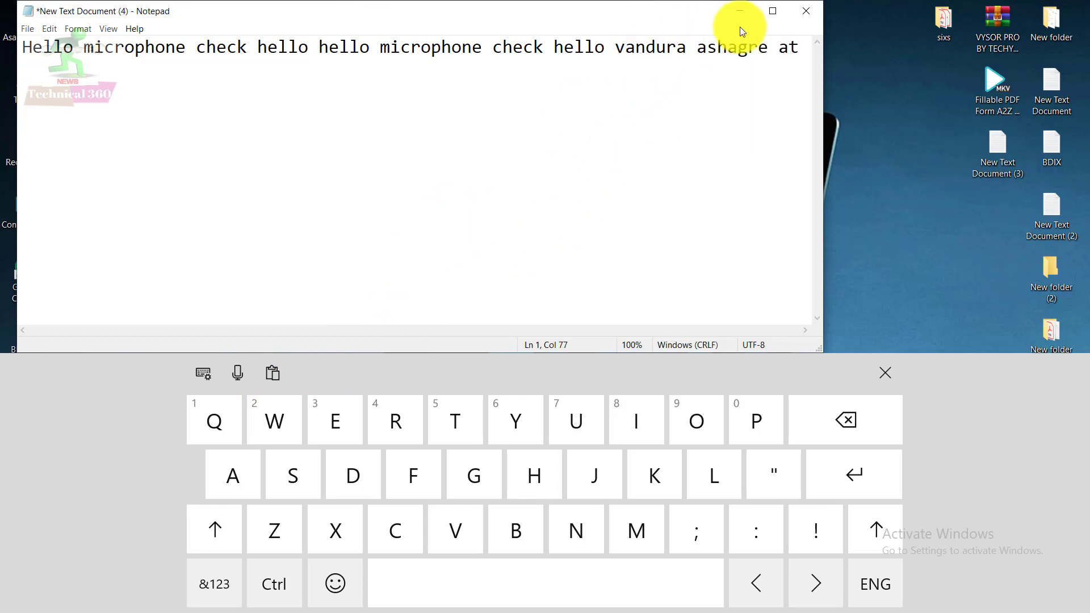
{"action": "left_click", "coordinate": [809, 18]}
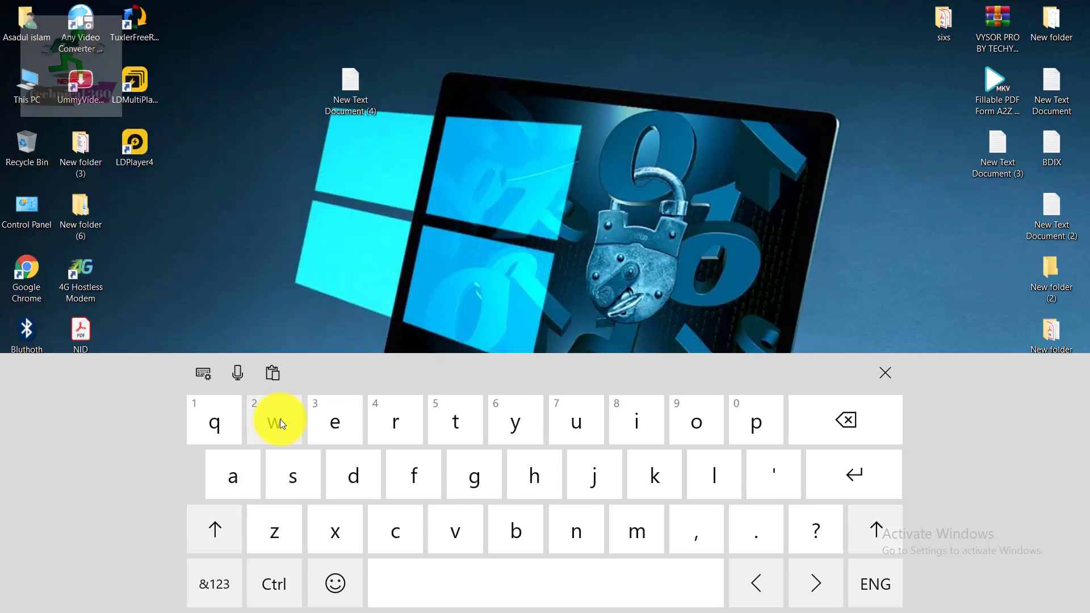
Switch the touch keyboard to the small floating layout and close it
{"action": "left_click", "coordinate": [195, 370]}
{"action": "left_click", "coordinate": [246, 416]}
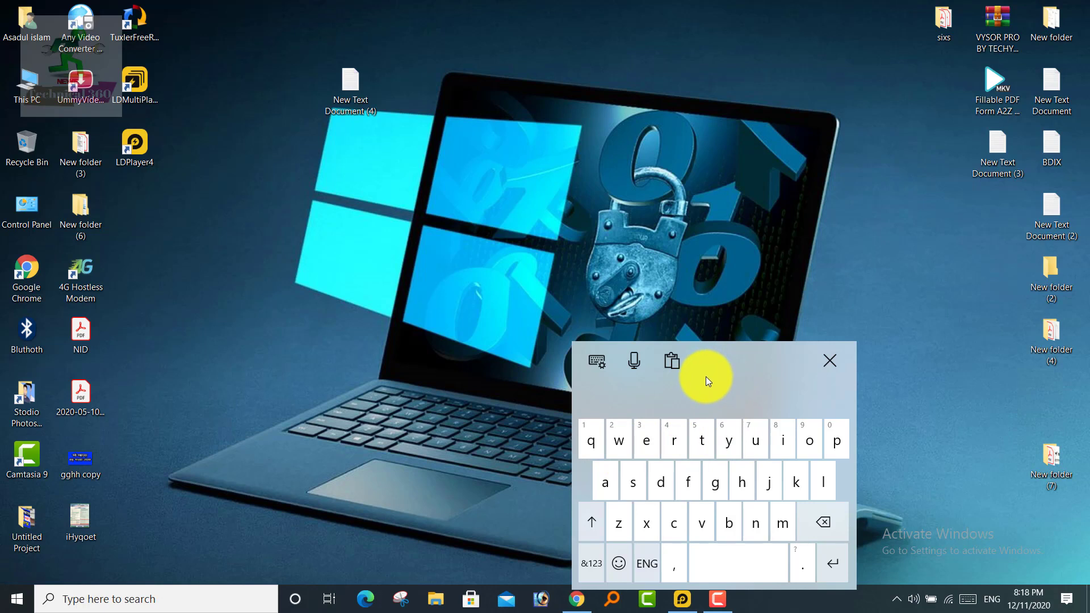
{"action": "left_click", "coordinate": [829, 360]}
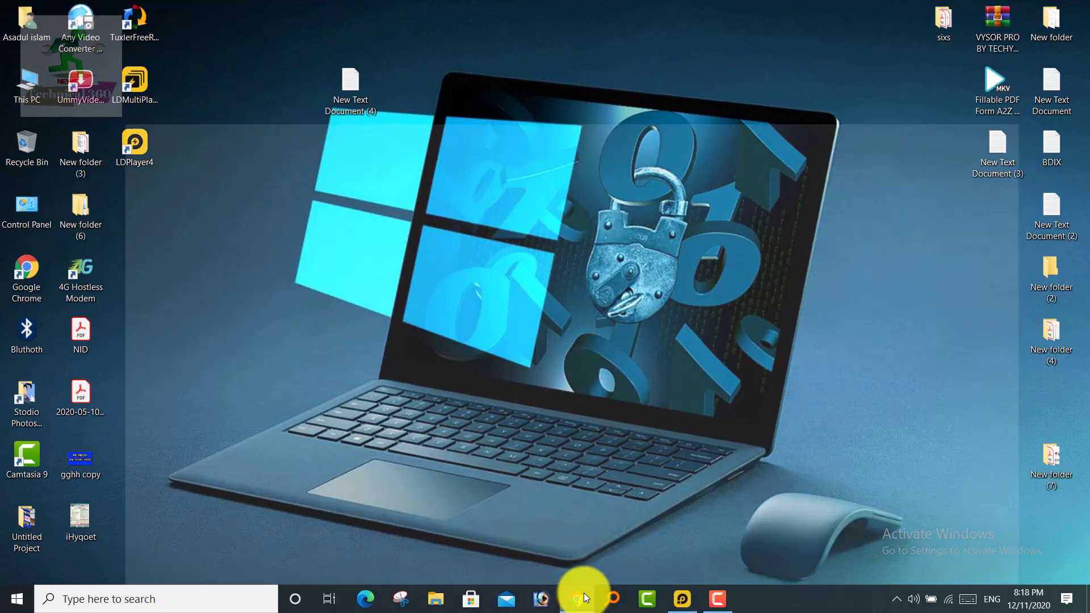
Switch to Chrome, replace the Google voice typing search tab with a new one, and open the Chrome Web Store extensions page
{"action": "left_click", "coordinate": [576, 596]}
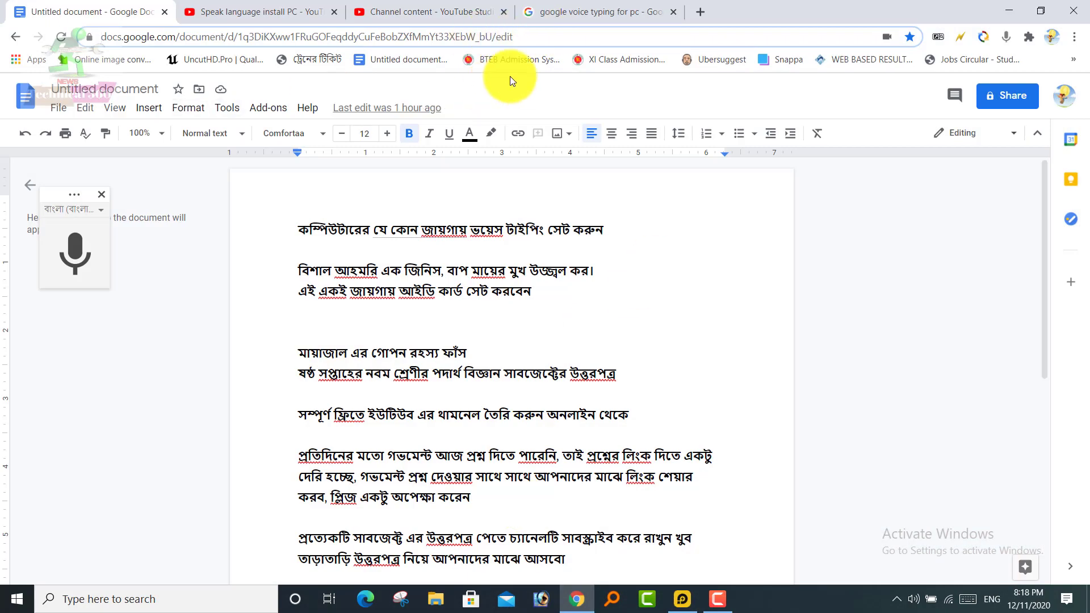
{"action": "left_click", "coordinate": [630, 16]}
{"action": "left_click", "coordinate": [673, 11]}
{"action": "left_click", "coordinate": [533, 11]}
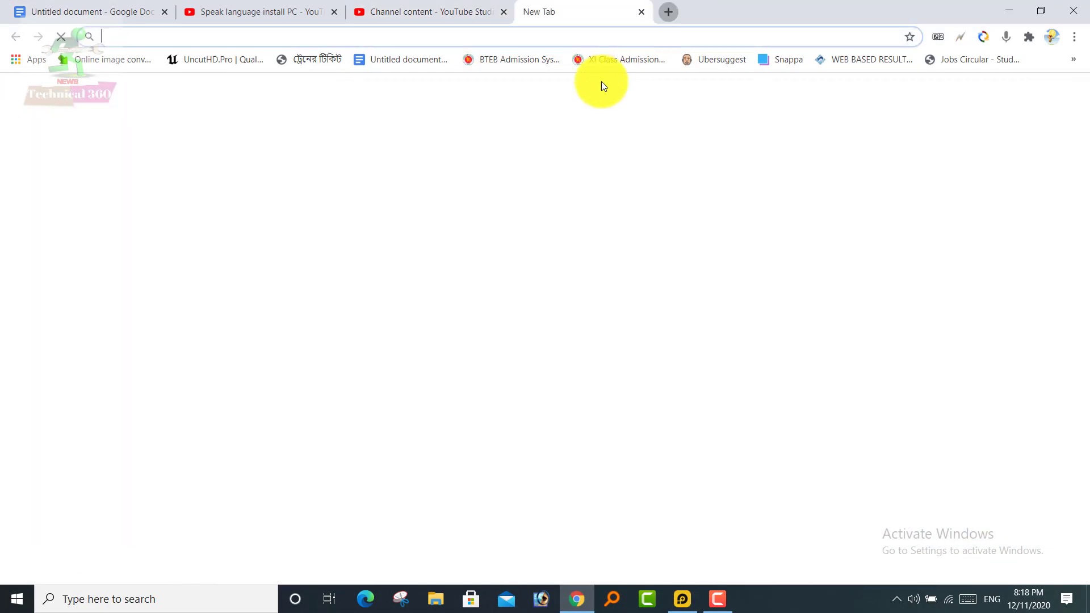
{"action": "left_click", "coordinate": [19, 62]}
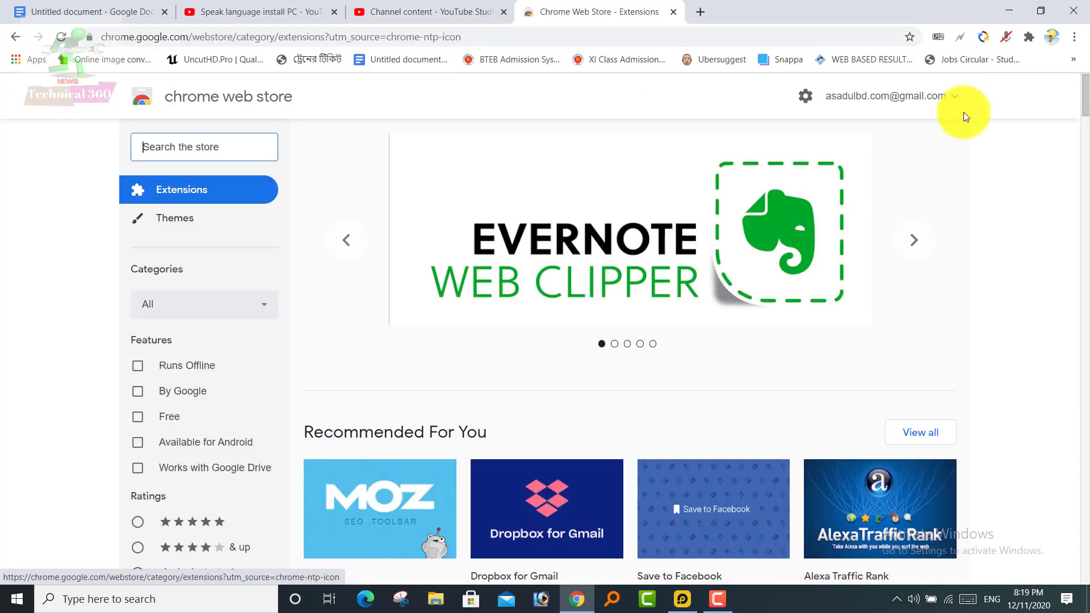
Open Chrome's installed extensions page and locate the Voice In Voice Typing extension
{"action": "left_click", "coordinate": [1073, 59]}
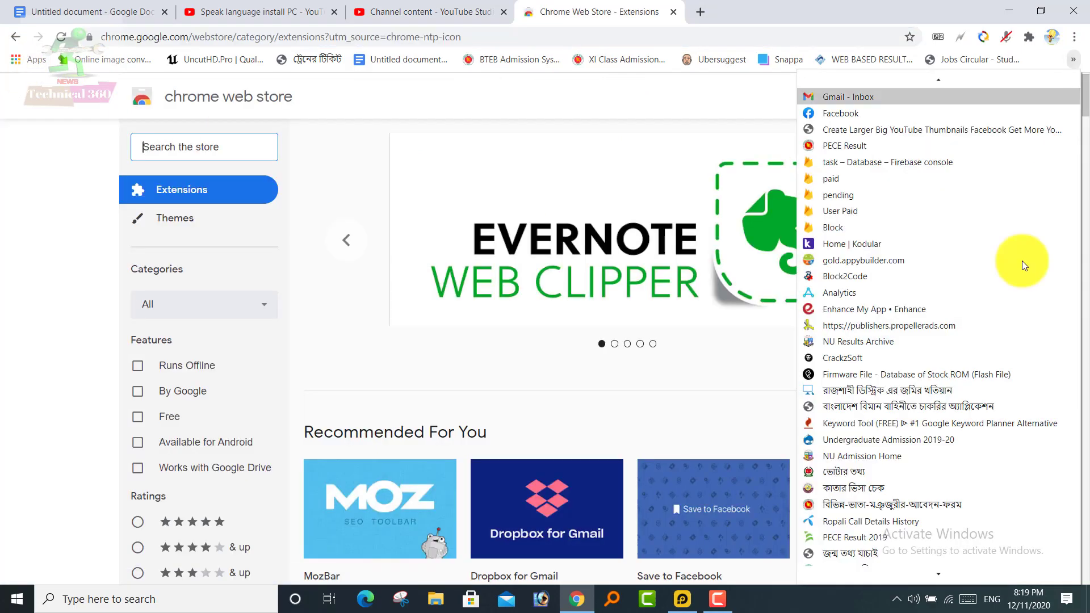
{"action": "left_click", "coordinate": [1074, 37]}
{"action": "left_click", "coordinate": [835, 290]}
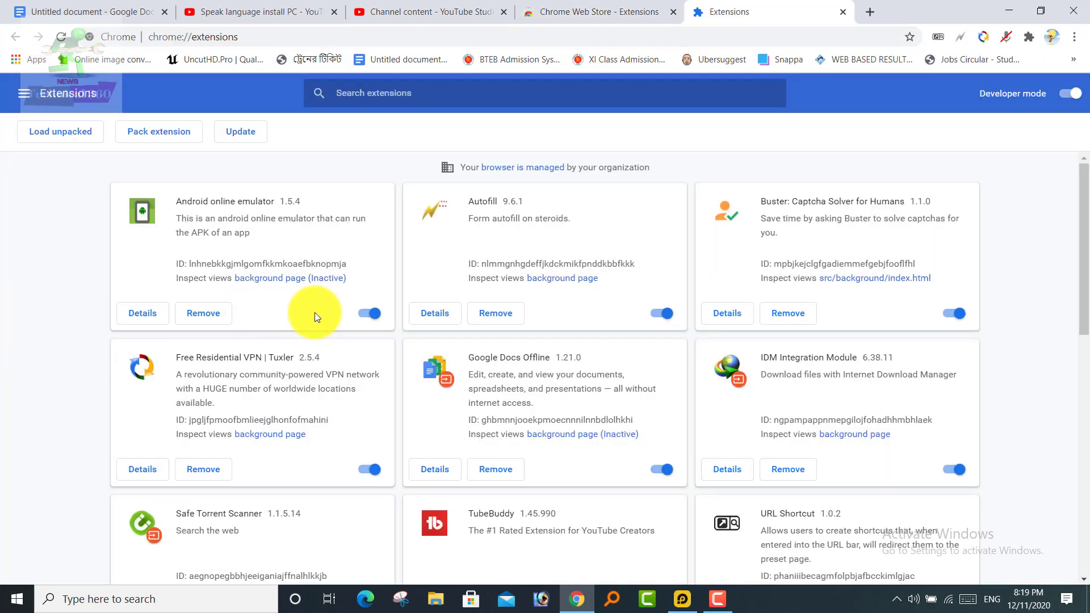
{"action": "scroll", "coordinate": [608, 340], "scroll_direction": "down", "scroll_amount": 2}
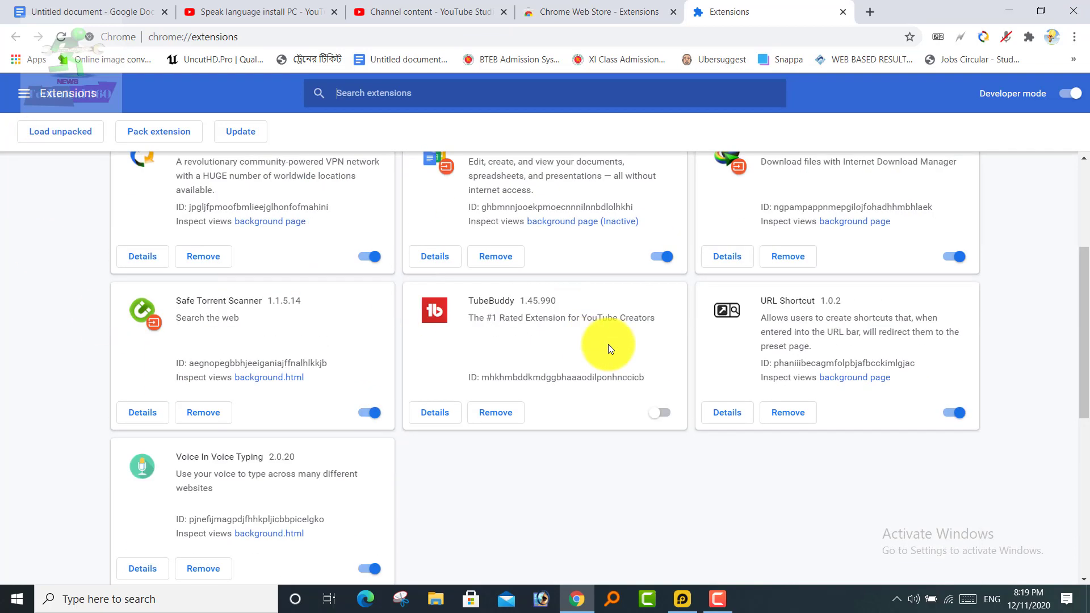
{"action": "scroll", "coordinate": [389, 287], "scroll_direction": "down", "scroll_amount": 6}
{"action": "scroll", "coordinate": [200, 309], "scroll_direction": "up", "scroll_amount": 2}
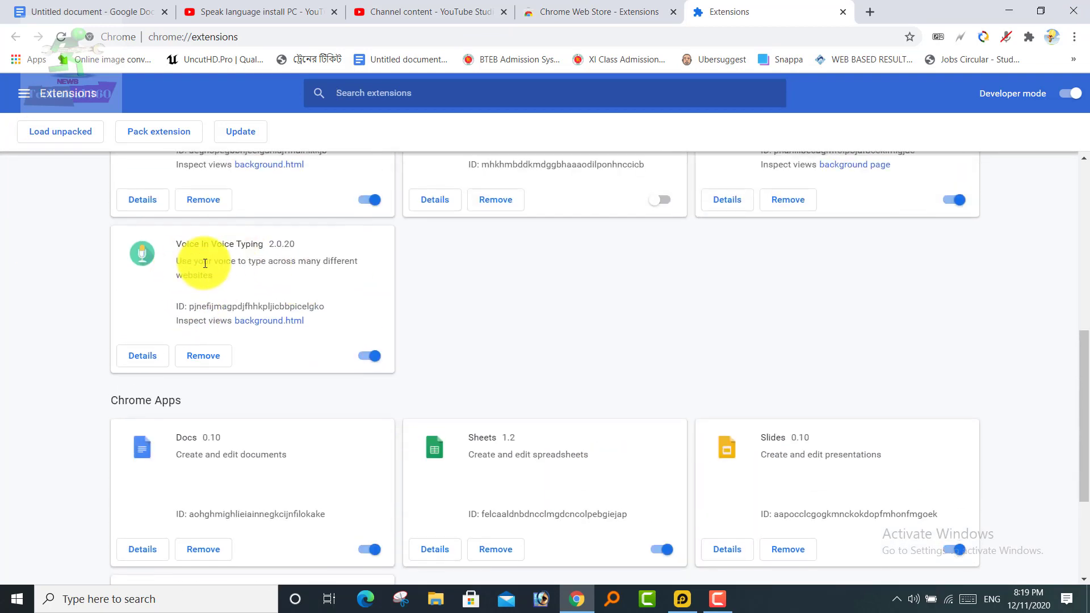
{"action": "left_click_drag", "start_coordinate": [178, 244], "coordinate": [309, 270]}
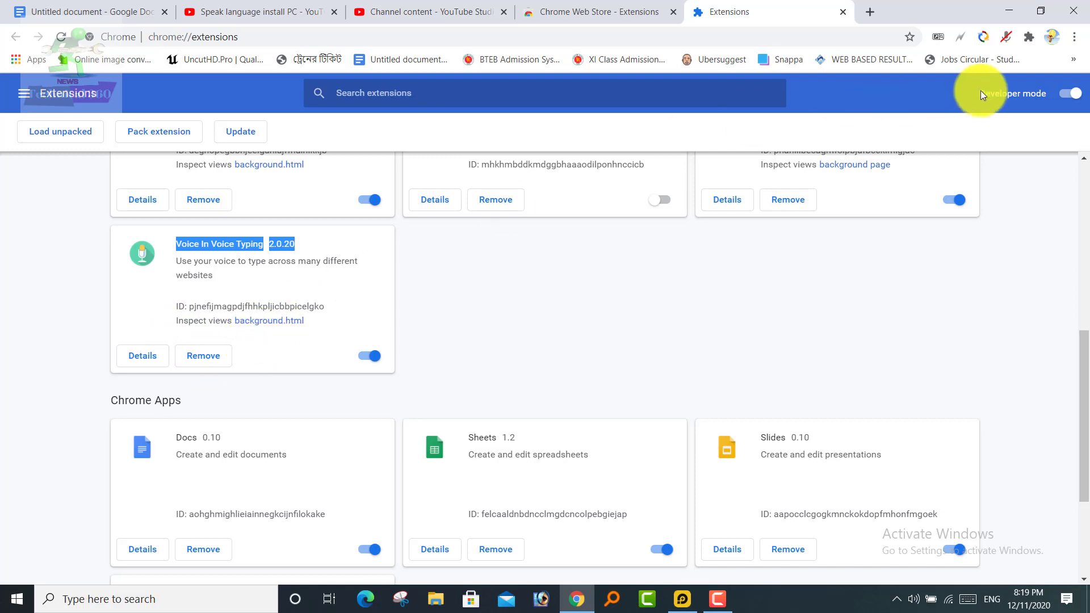
Check the Voice In popup on the extensions page, open its Learn More article, and close that article
{"action": "left_click", "coordinate": [1005, 37]}
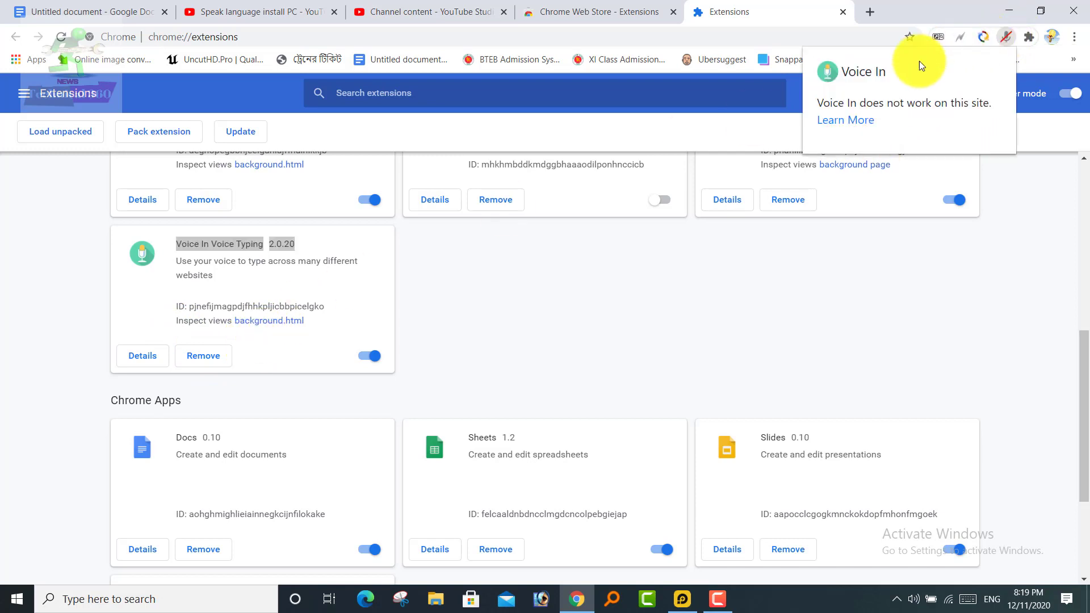
{"action": "left_click", "coordinate": [867, 119]}
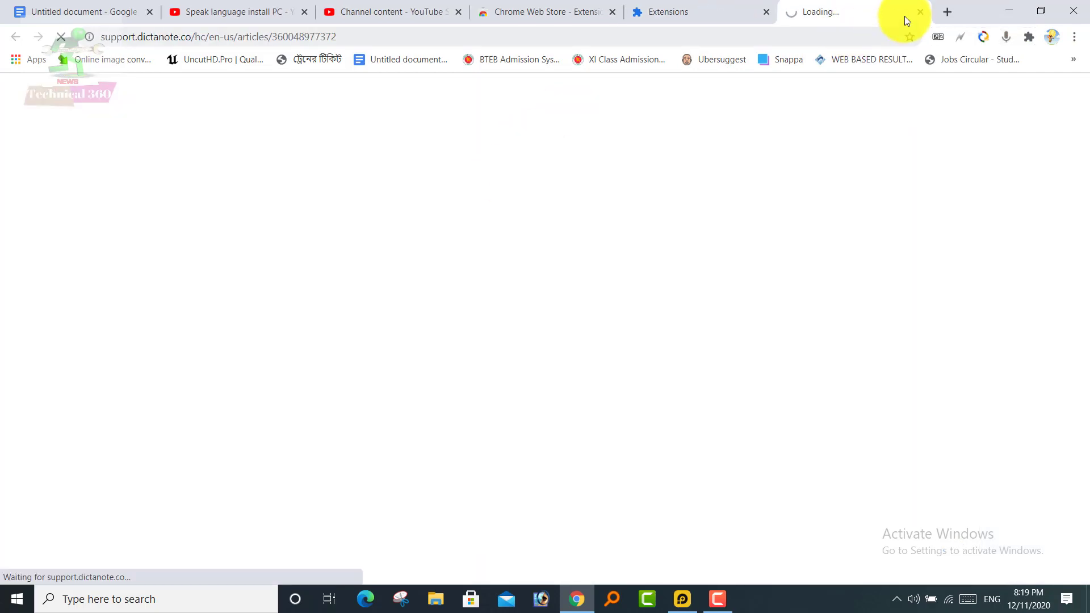
{"action": "left_click", "coordinate": [920, 12]}
Start Voice In dictation in the channel search field on the YouTube Studio content page
{"action": "left_click", "coordinate": [575, 13]}
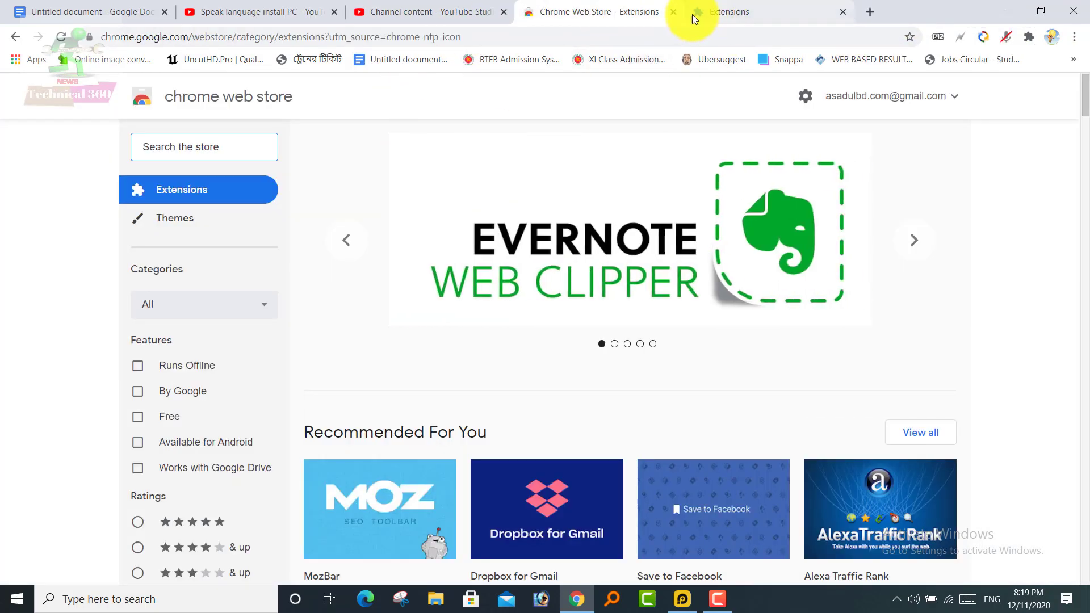
{"action": "left_click", "coordinate": [693, 13]}
{"action": "left_click", "coordinate": [462, 12]}
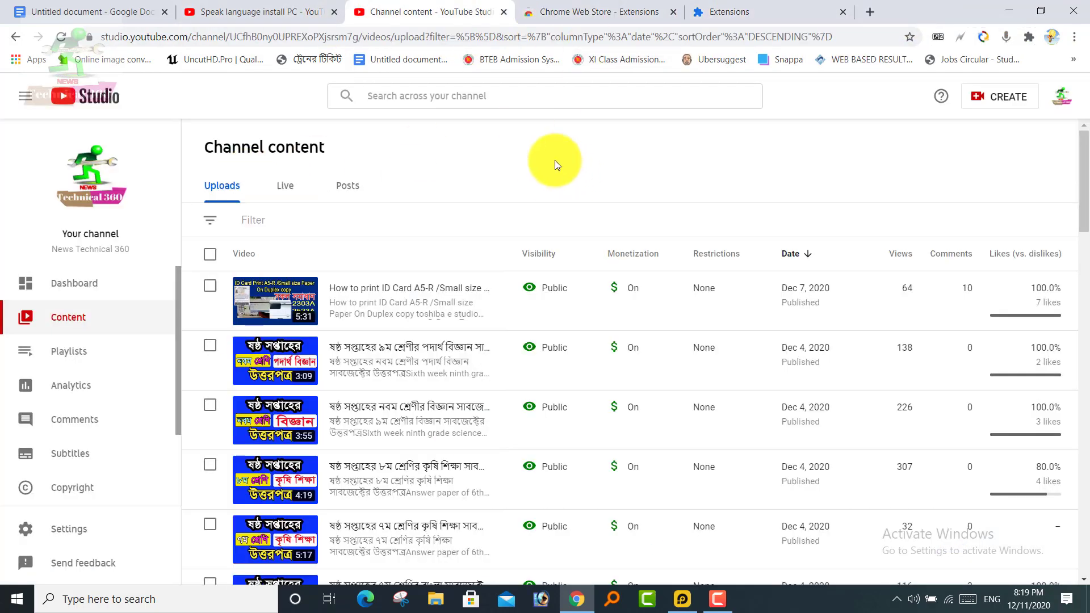
{"action": "left_click", "coordinate": [439, 97]}
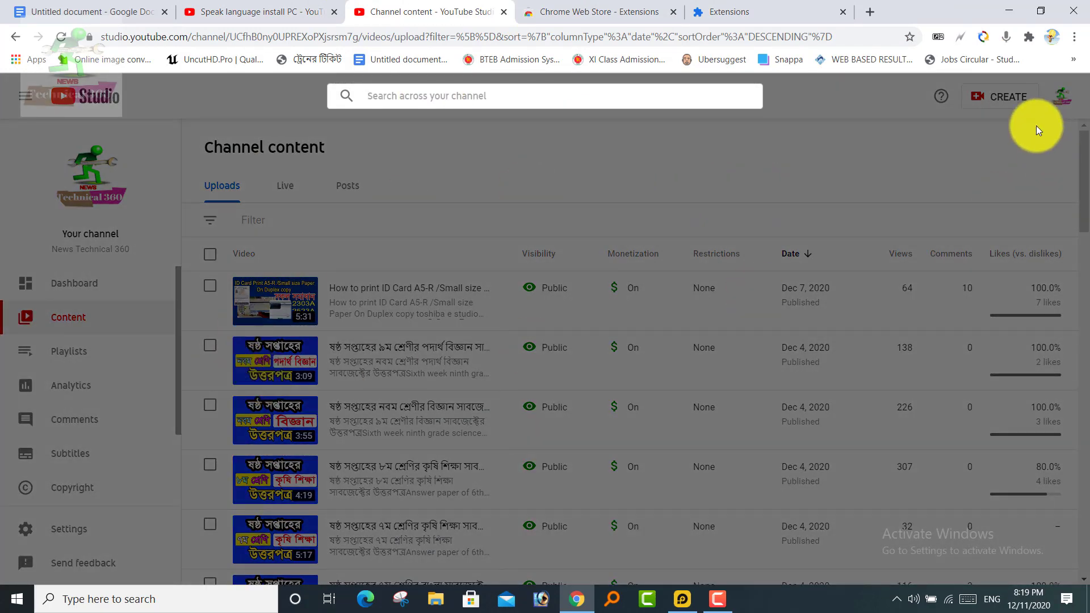
{"action": "left_click", "coordinate": [1008, 38]}
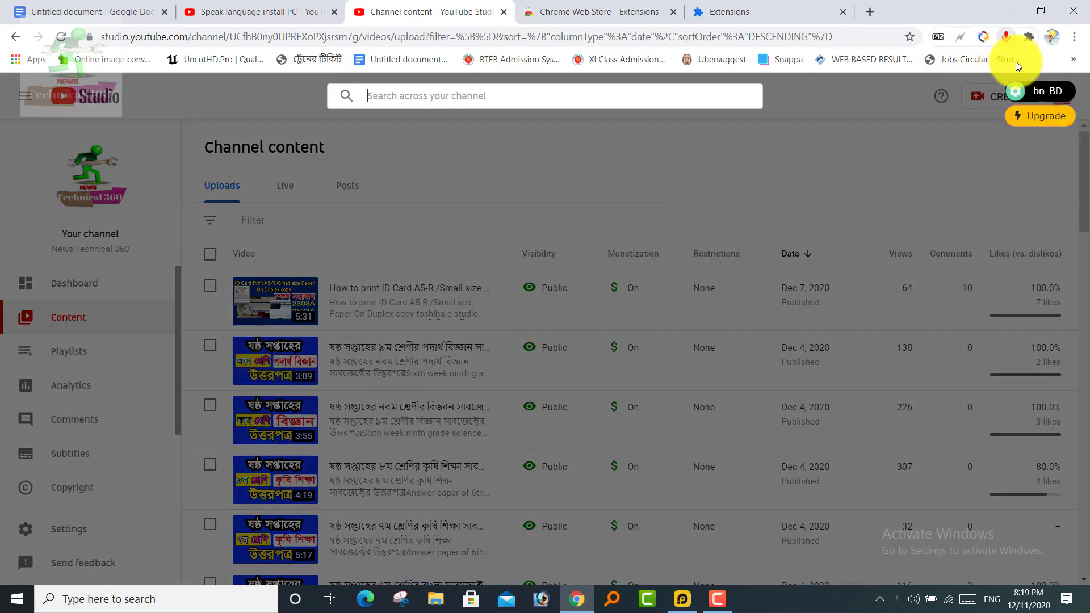
Open the Voice In settings, browse the available dictation languages, and close the settings with বাংলা (বাংলাদেশ) kept as the language
{"action": "left_click", "coordinate": [1018, 94]}
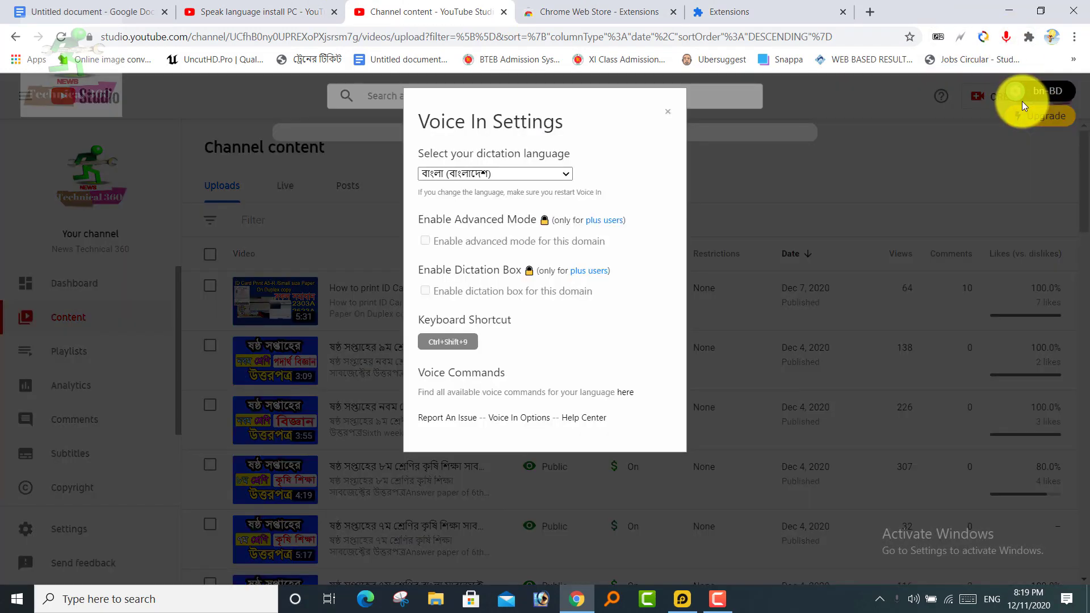
{"action": "left_click", "coordinate": [485, 175]}
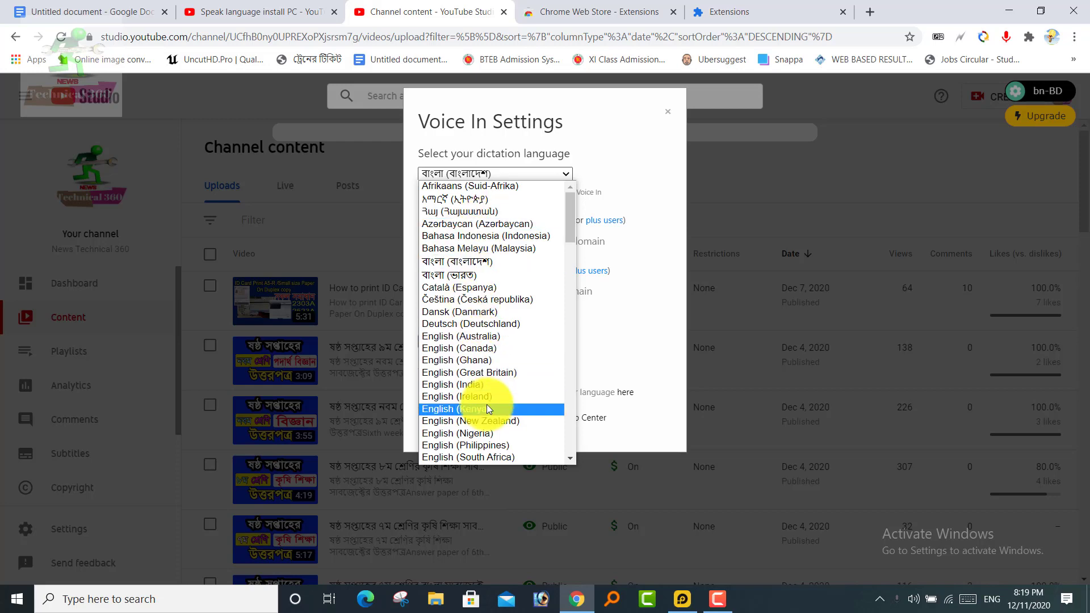
{"action": "scroll", "coordinate": [495, 414], "scroll_direction": "down", "scroll_amount": 5}
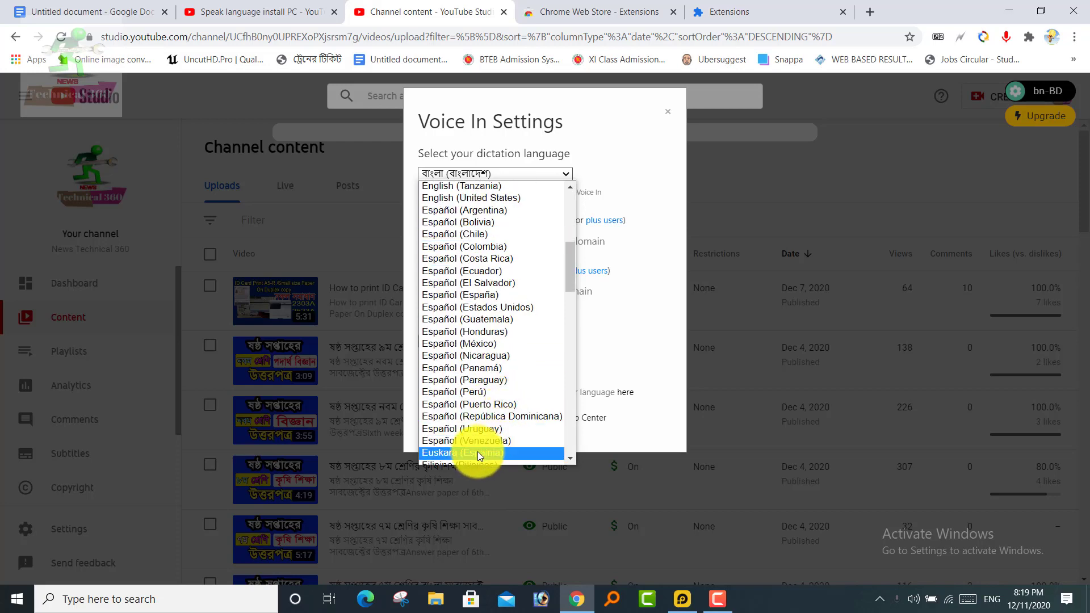
{"action": "scroll", "coordinate": [516, 295], "scroll_direction": "up", "scroll_amount": 5}
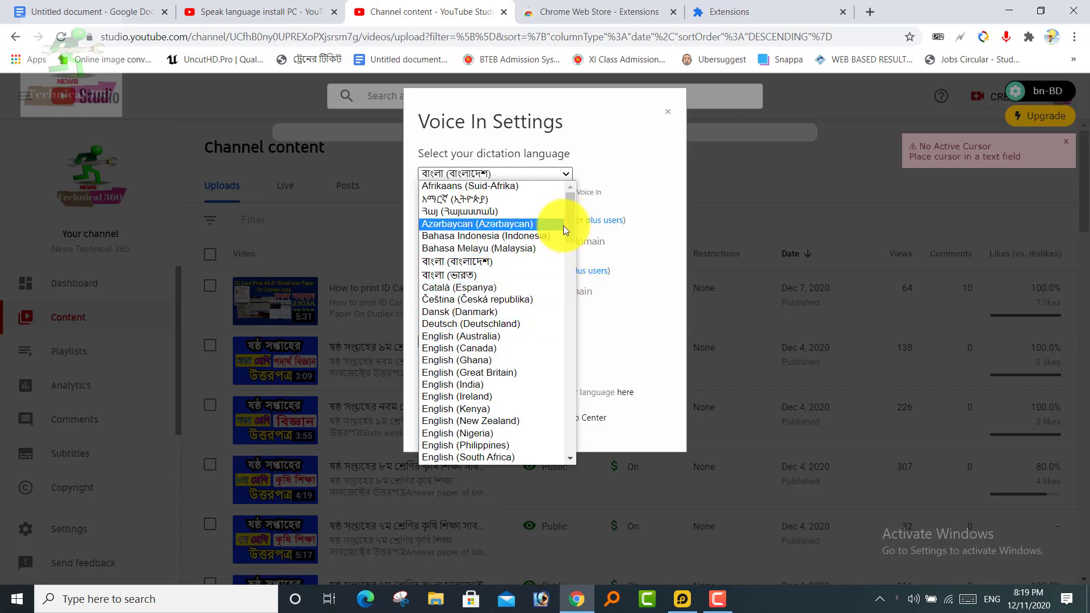
{"action": "left_click", "coordinate": [621, 178]}
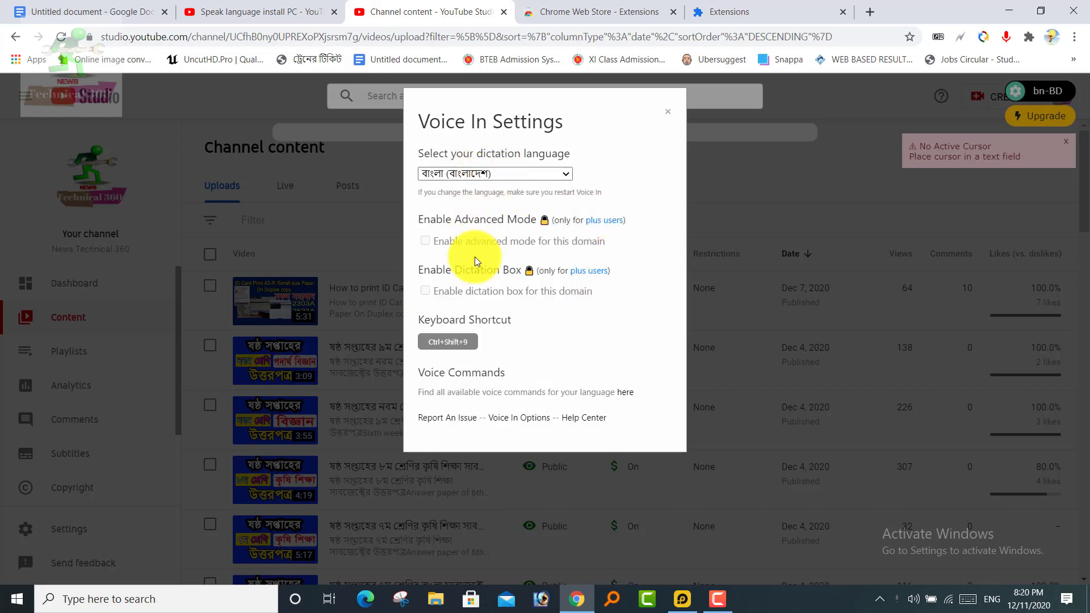
{"action": "left_click", "coordinate": [669, 112]}
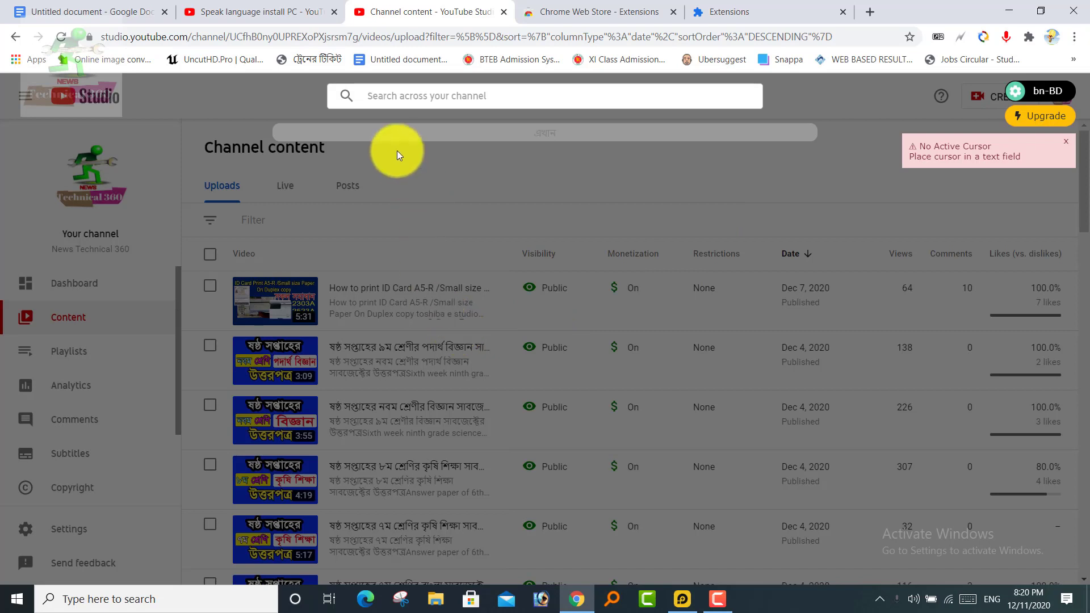
Dictate Bangla text into the channel search field, stop Voice In, and clear the field
{"action": "left_click", "coordinate": [390, 96]}
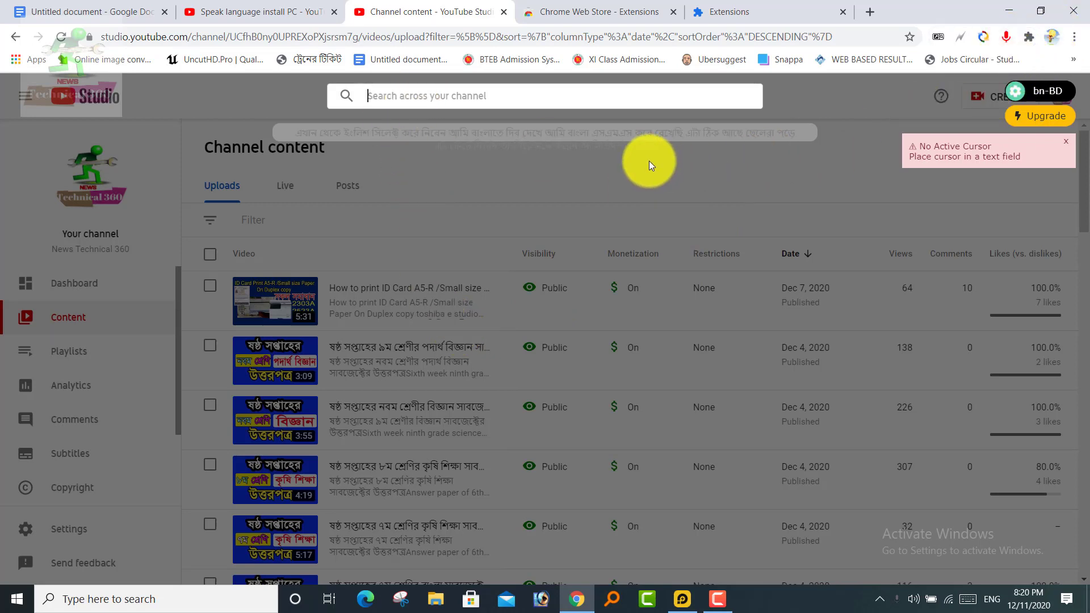
{"action": "left_click", "coordinate": [374, 96]}
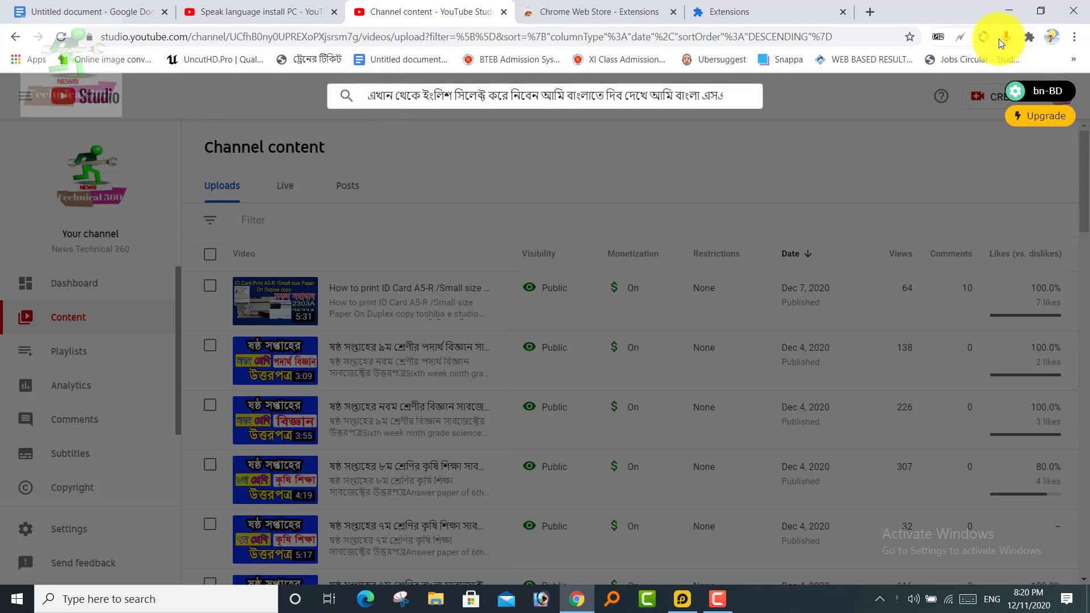
{"action": "left_click", "coordinate": [1002, 40]}
{"action": "triple_click", "coordinate": [402, 97]}
{"action": "key", "text": "BackSpace"}
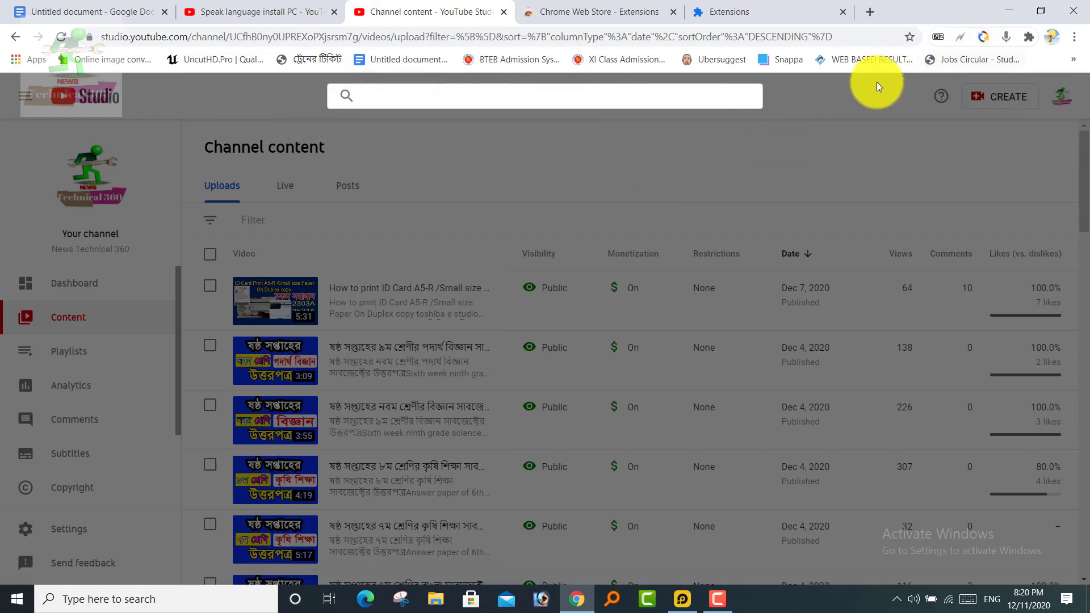
Dictate "আমার সোনার বাংলা আমি তোমায় ভালোবাসি এই যে লেখা উঠে যাচ্ছে" into the channel search field with Voice In and delete it
{"action": "left_click", "coordinate": [1007, 39]}
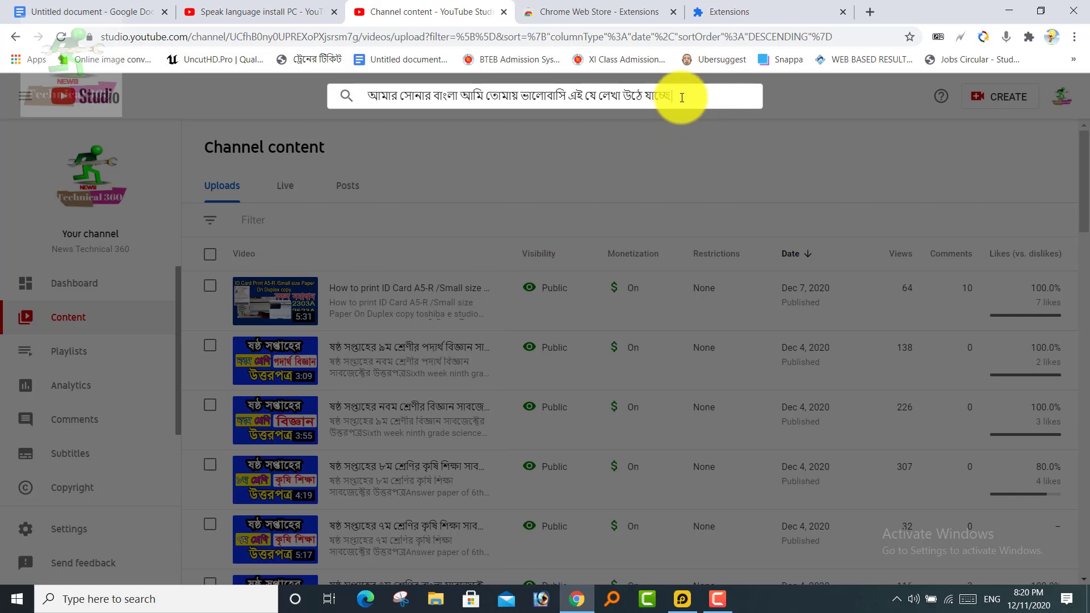
{"action": "left_click_drag", "start_coordinate": [682, 97], "coordinate": [342, 122]}
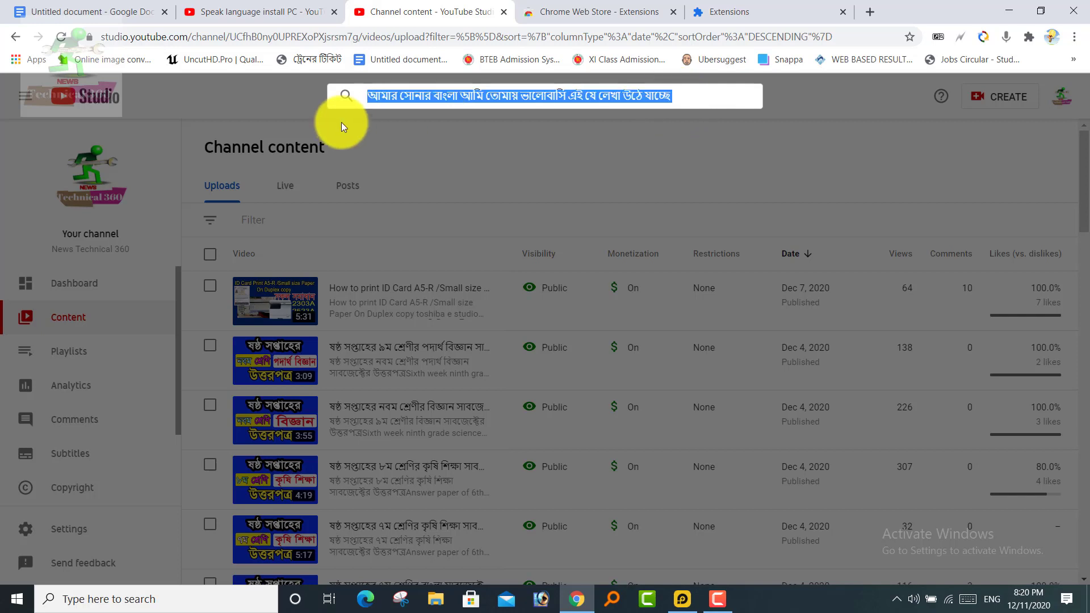
{"action": "key", "text": "BackSpace"}
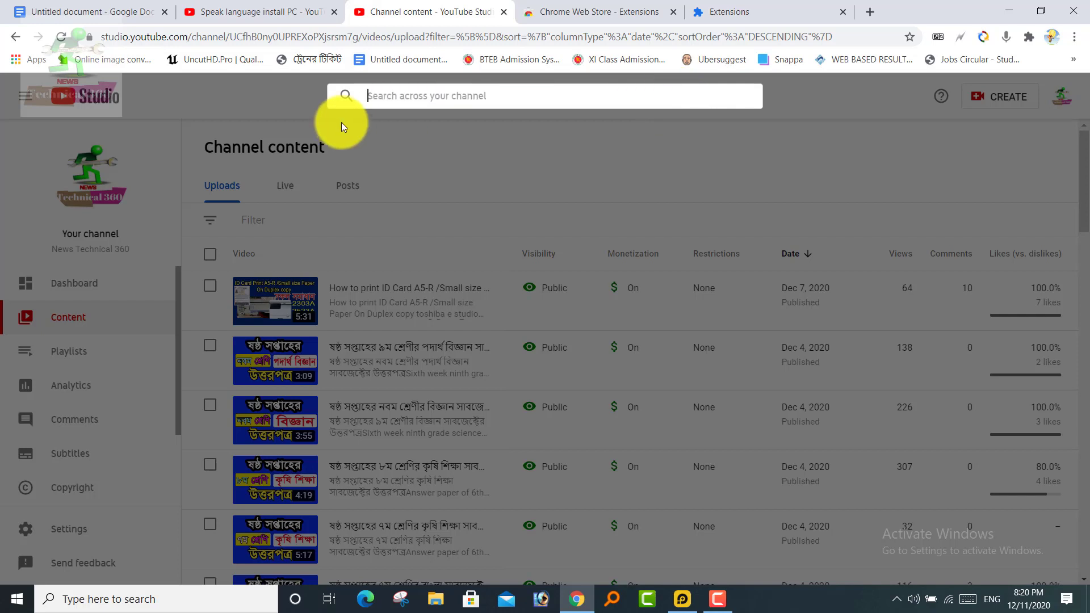